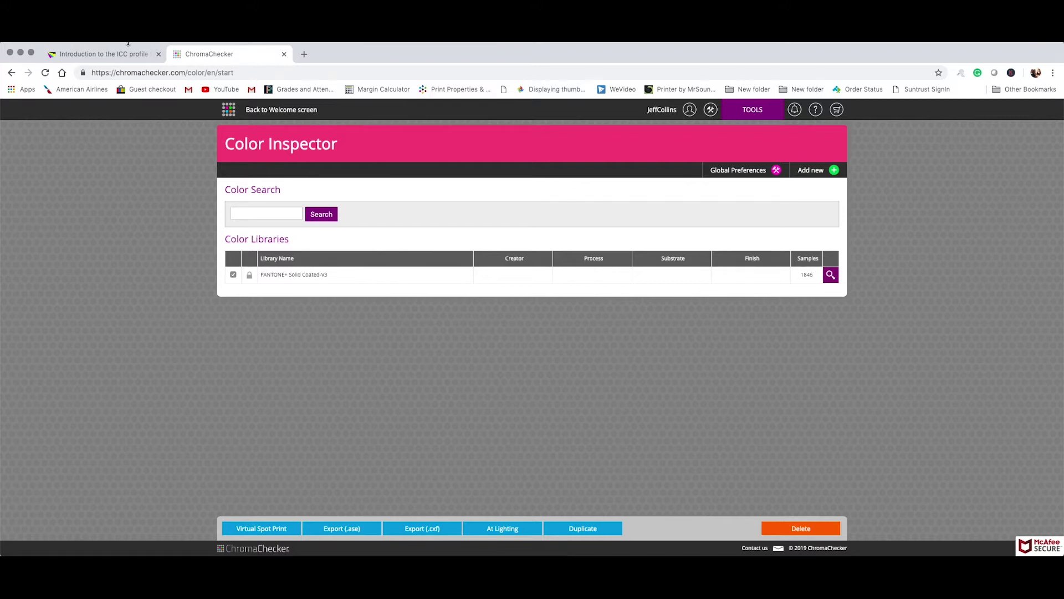
Step: Show the 'Introduction to the ICC profile format' page in the color.org tab
click(109, 55)
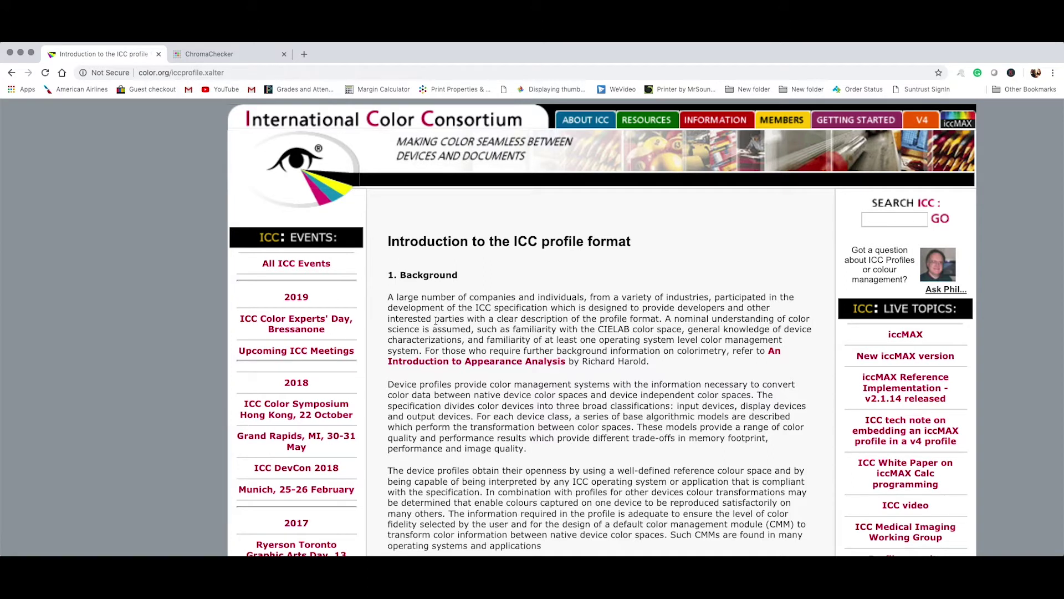
Step: Back in ChromaChecker, highlight the 1846 sample count of the PANTONE+ Solid Coated-V3 library
click(230, 54)
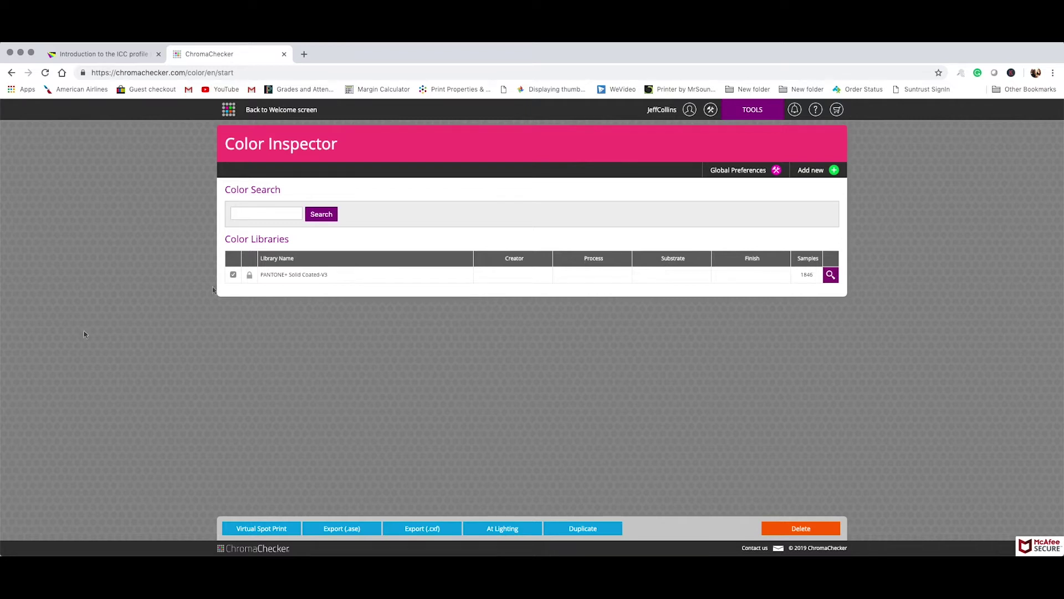
scroll(283, 281, up, 5)
scroll(282, 282, up, 2)
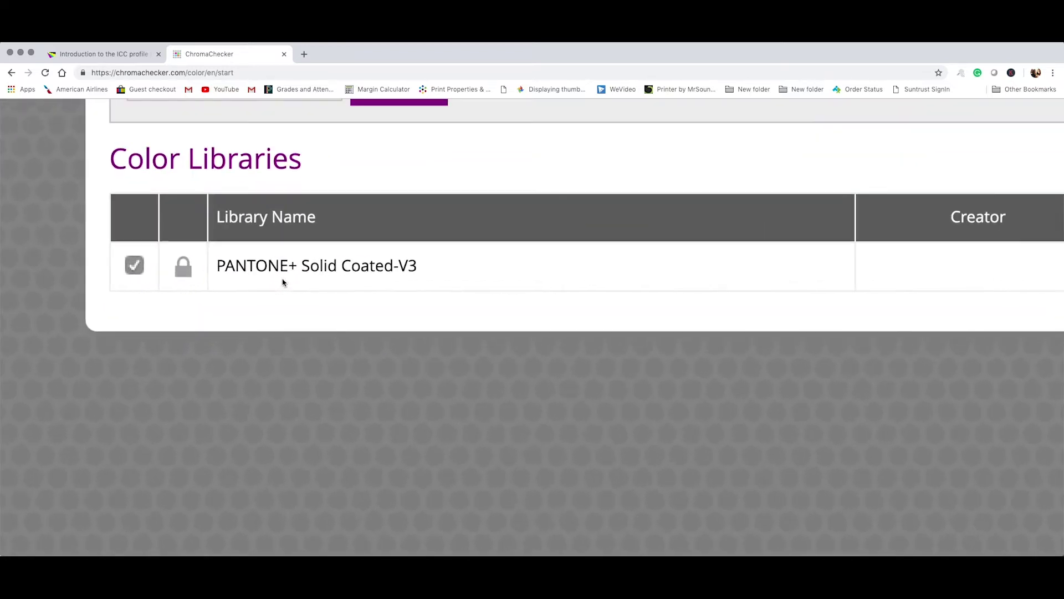
scroll(283, 282, down, 7)
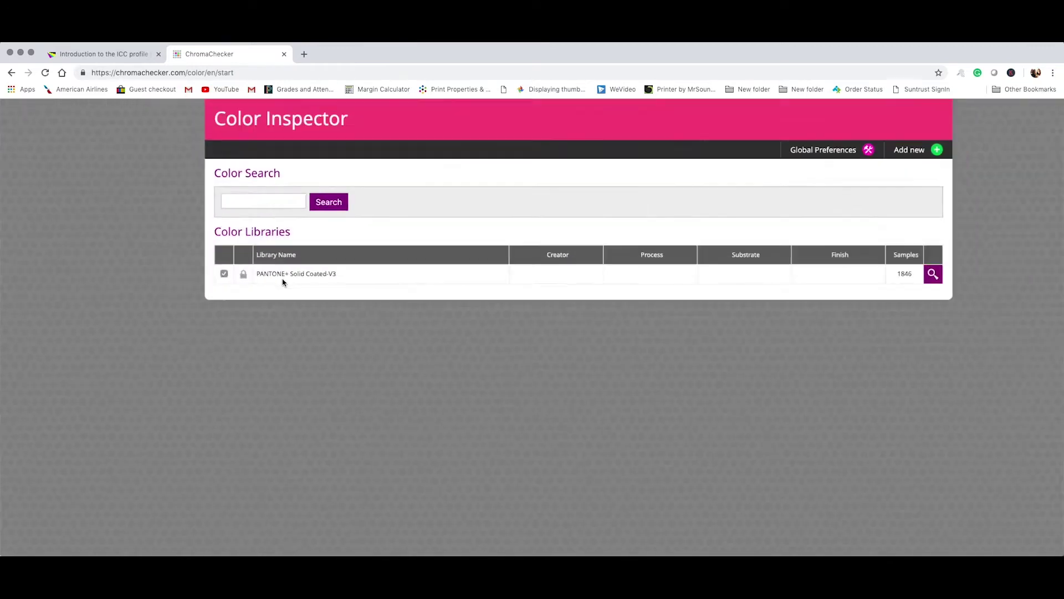
scroll(801, 282, up, 5)
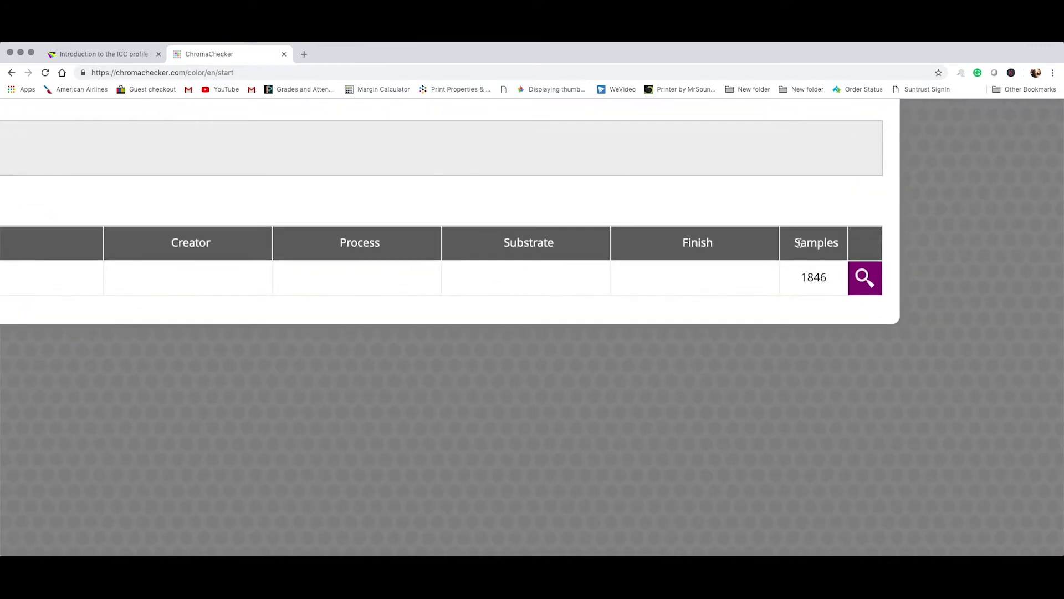
drag(800, 278, 830, 278)
scroll(830, 279, down, 5)
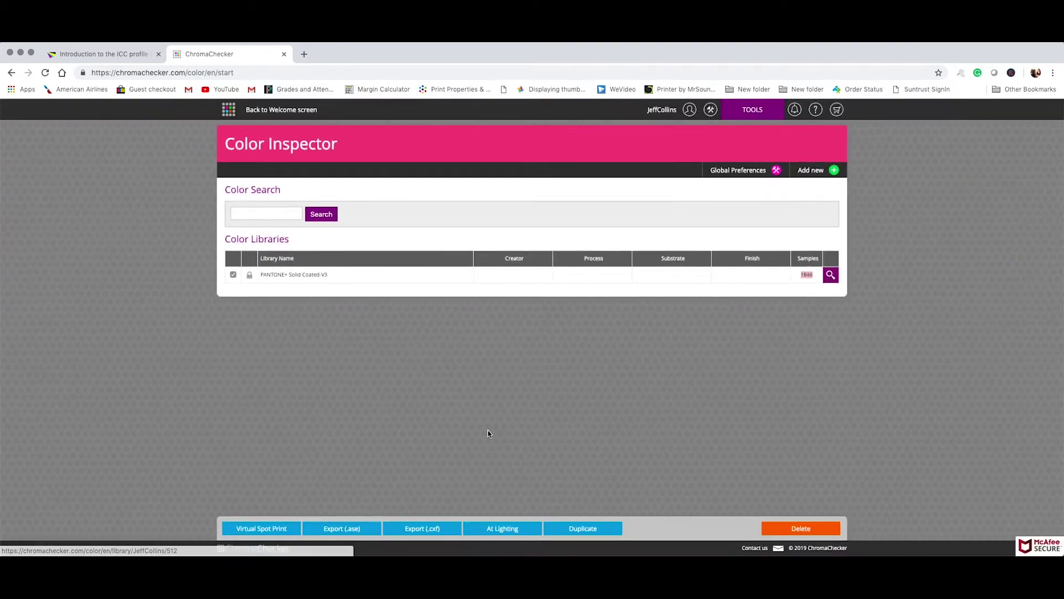
Step: Configure a Virtual Spot Print with profile GRACoL2013_CRPC6 V2, M. cond. M1, ΔE 2000 and threshold 3
click(252, 528)
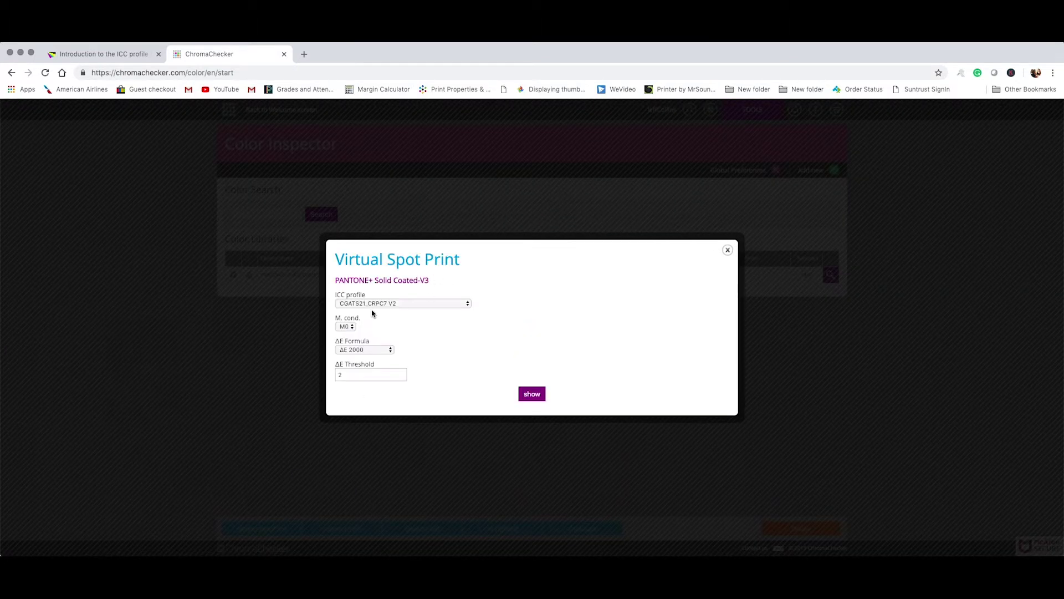
click(373, 305)
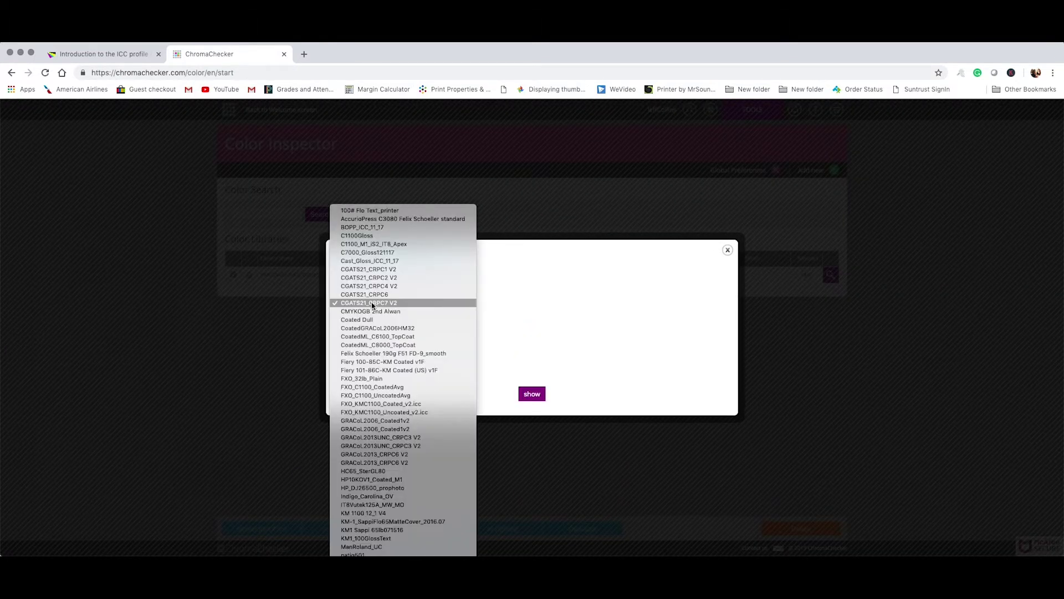
click(374, 462)
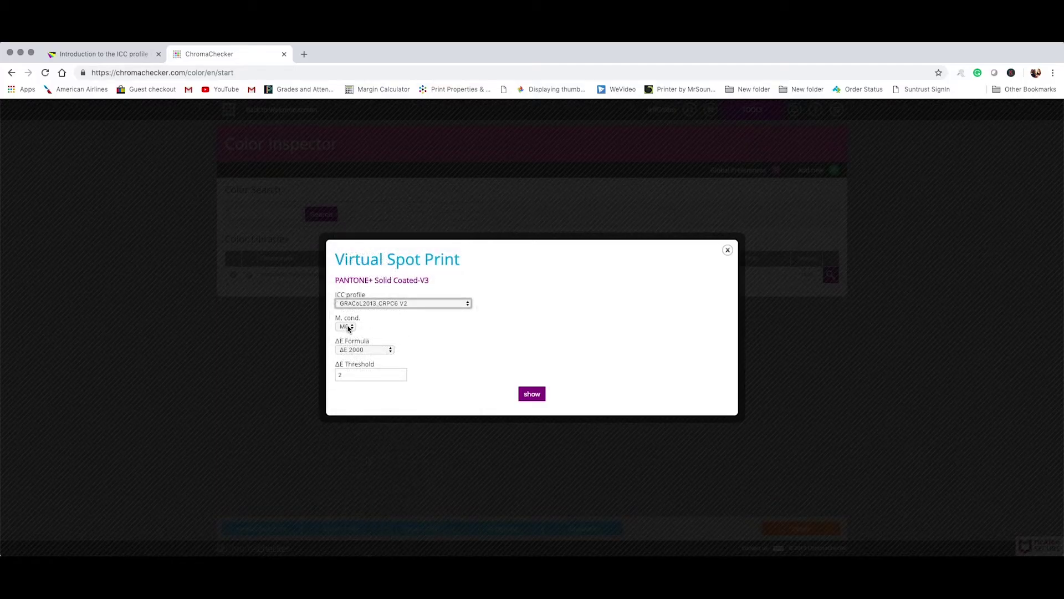
click(182, 295)
click(347, 334)
click(357, 351)
click(357, 351)
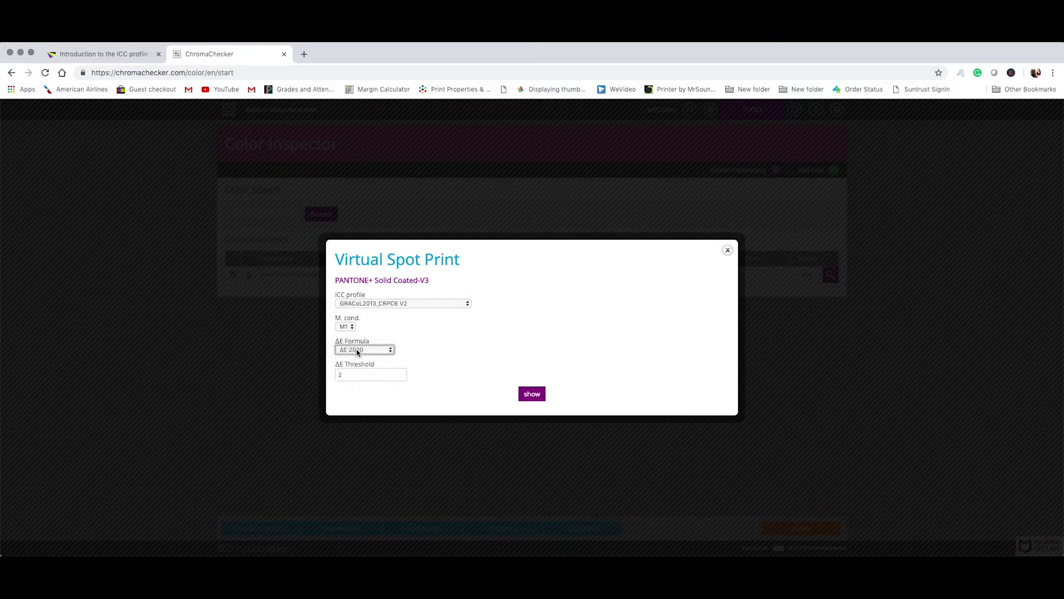
scroll(357, 351, up, 5)
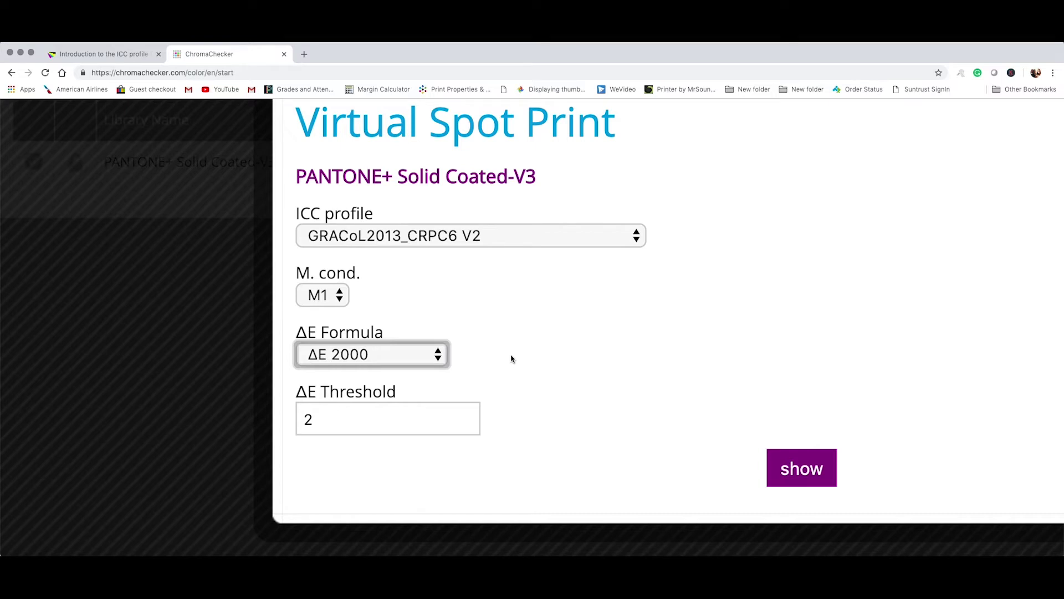
key(Tab)
text(3)
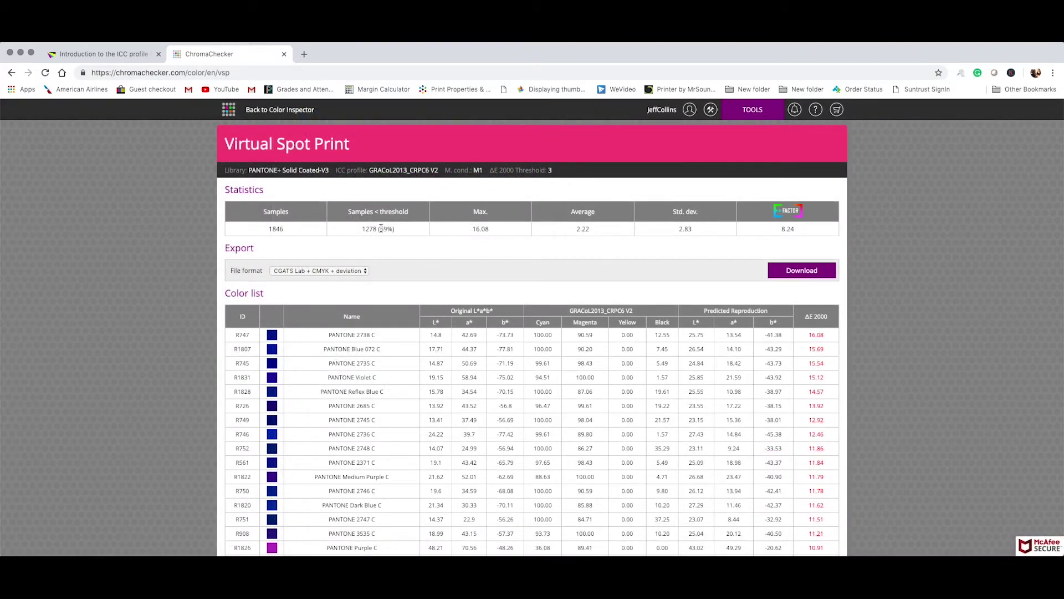
scroll(378, 229, up, 5)
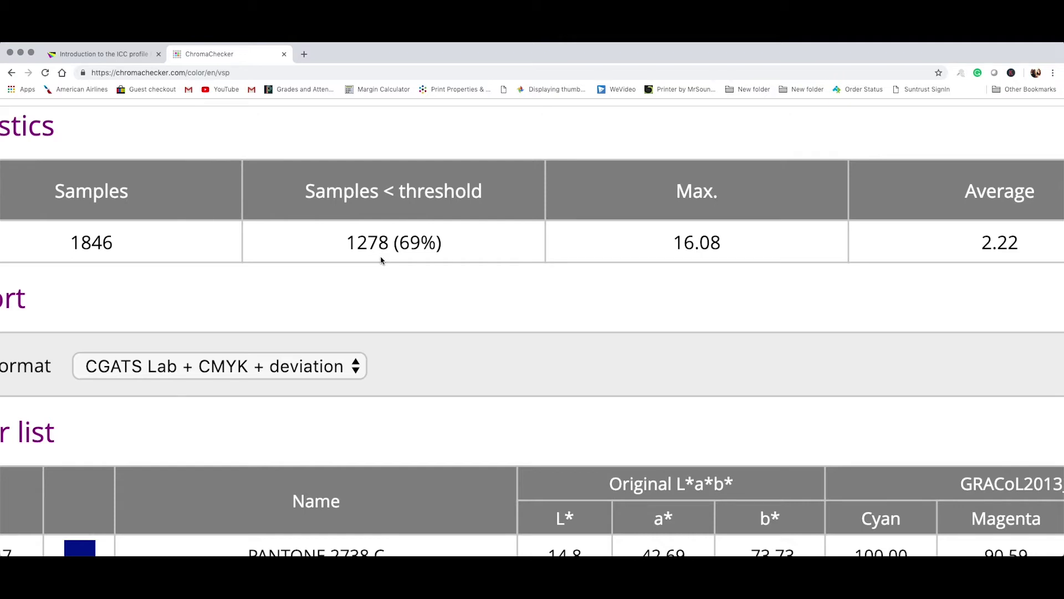
drag(437, 242, 403, 242)
scroll(550, 364, down, 5)
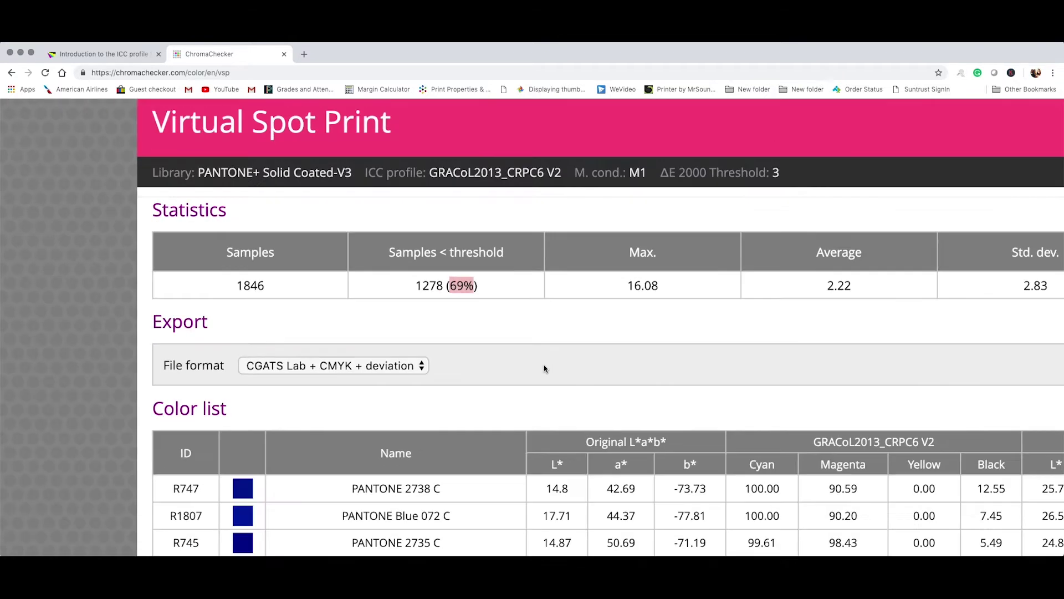
scroll(545, 368, right, 3)
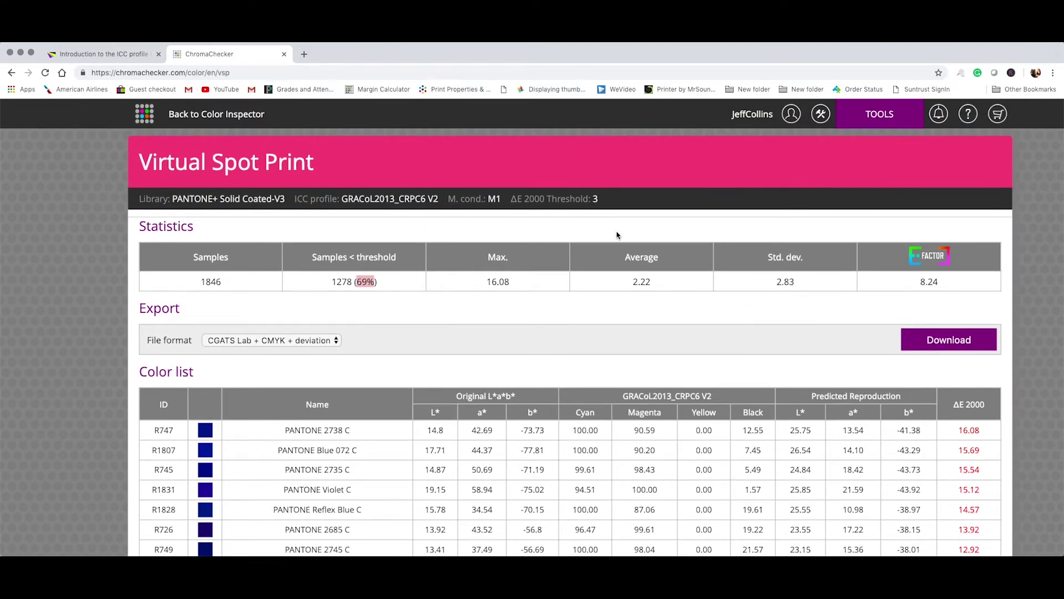
scroll(610, 234, up, 5)
scroll(608, 233, up, 3)
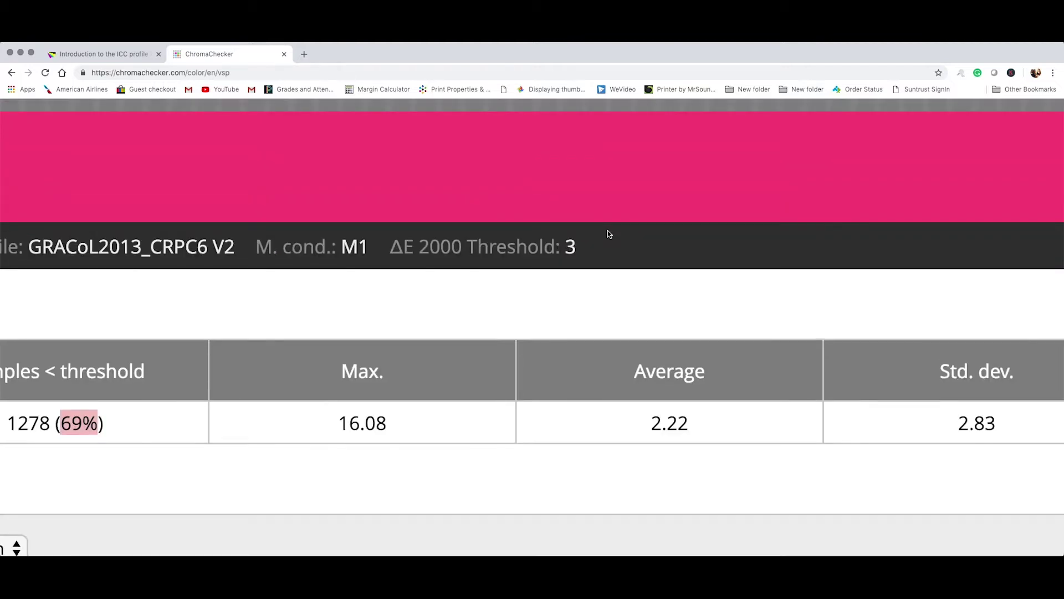
click(568, 248)
double_click(567, 248)
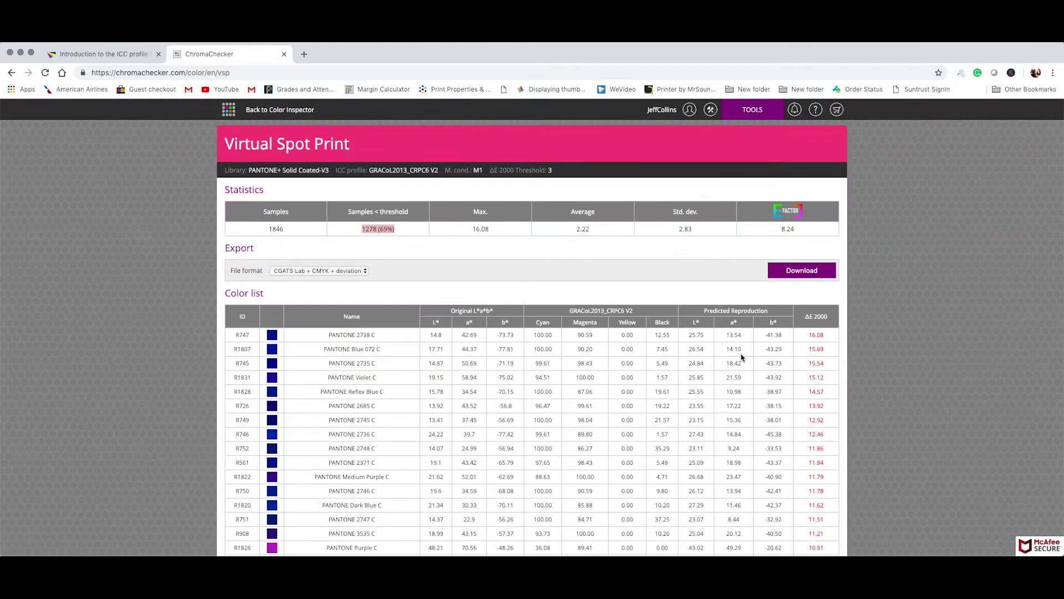
scroll(747, 365, down, 3)
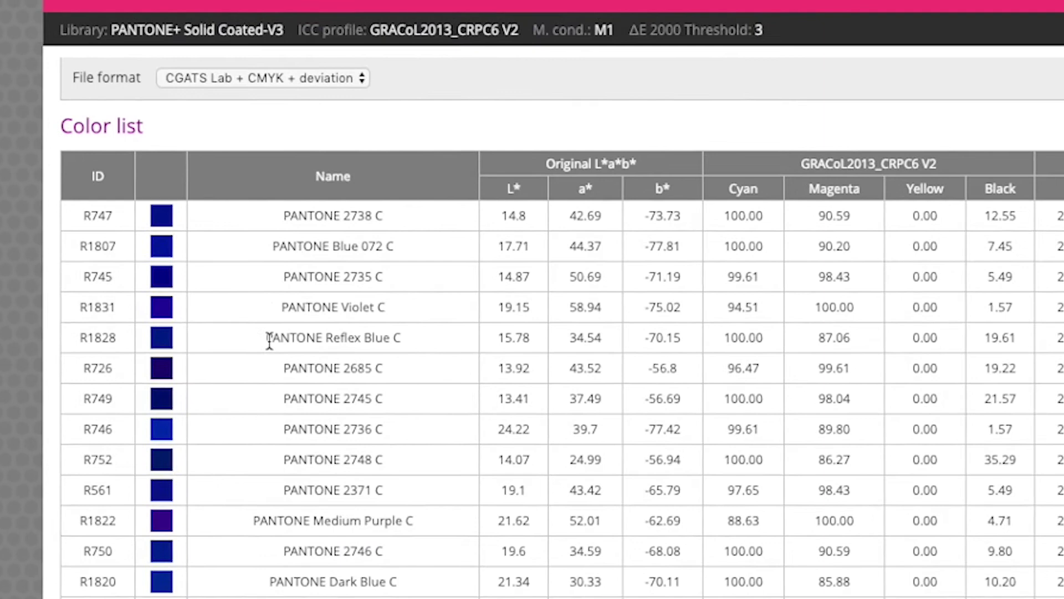
drag(379, 326, 533, 334)
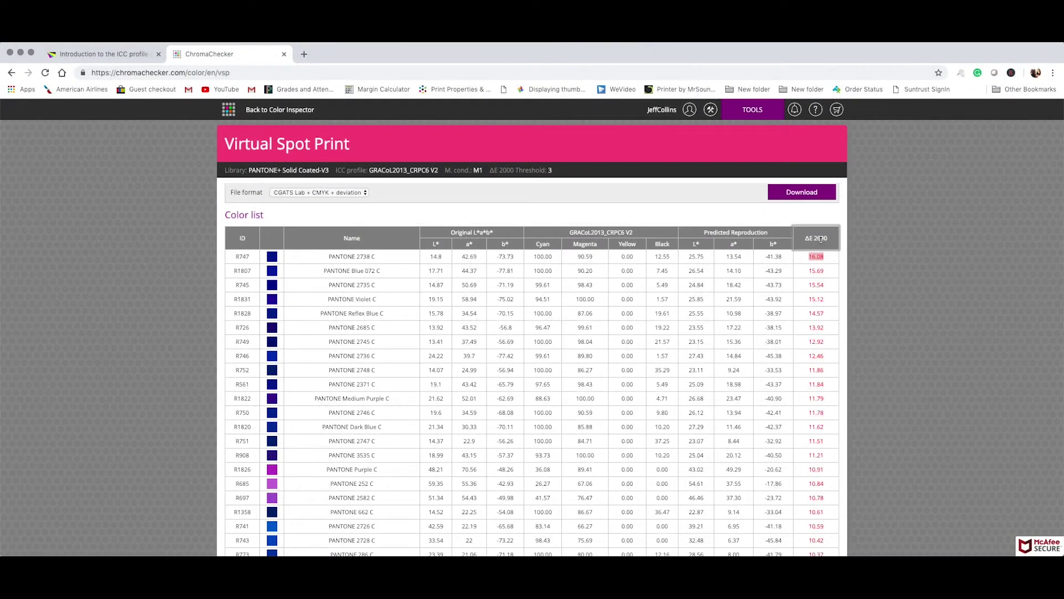
Step: Sort the colour list by ascending ΔE 2000, scroll through the results and return to the top
click(821, 240)
scroll(821, 239, up, 5)
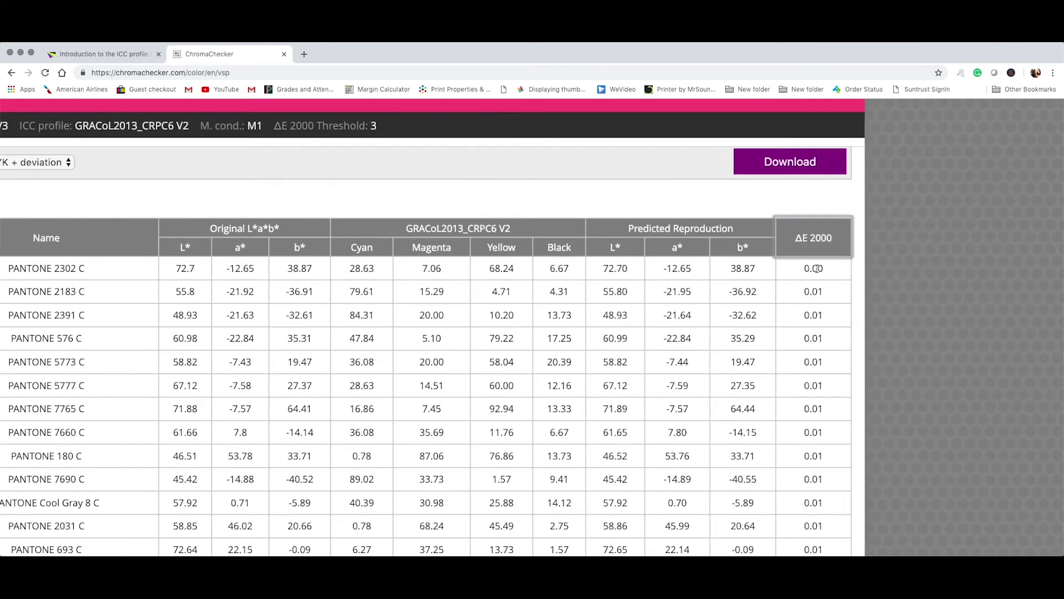
scroll(817, 268, down, 5)
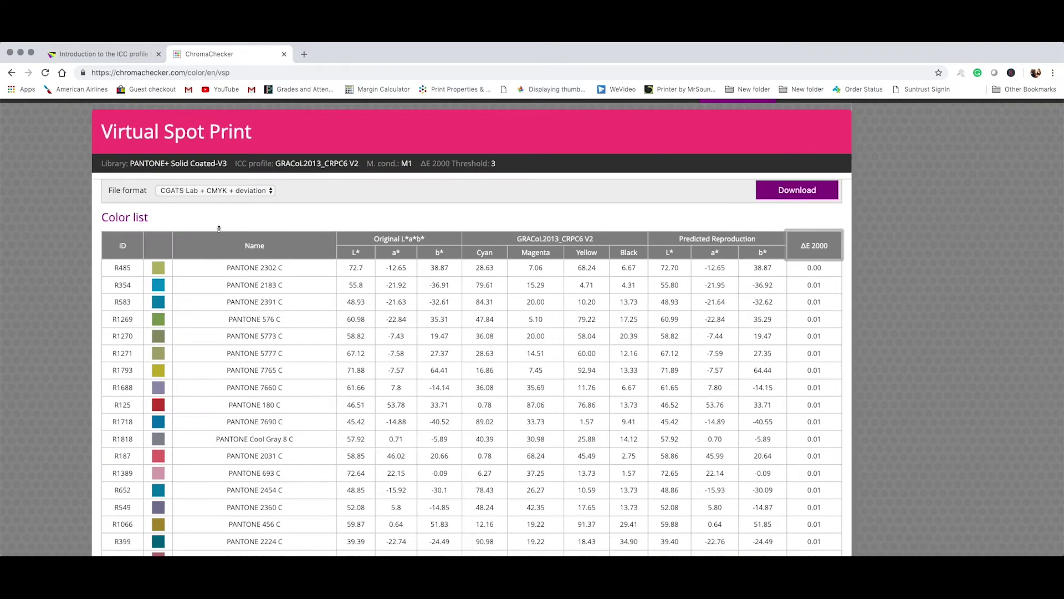
scroll(250, 438, down, 15)
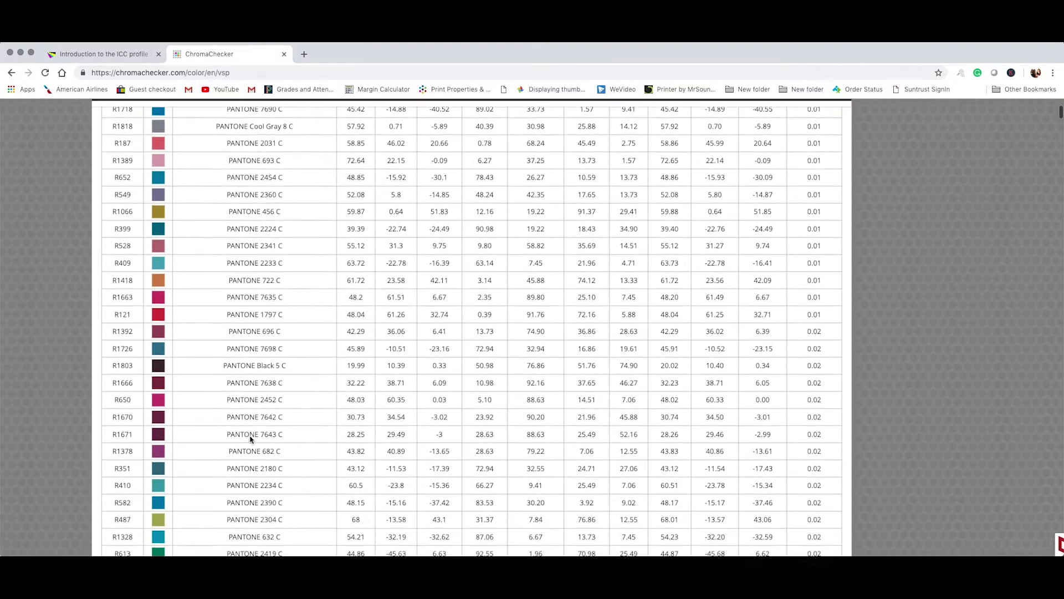
scroll(250, 440, down, 15)
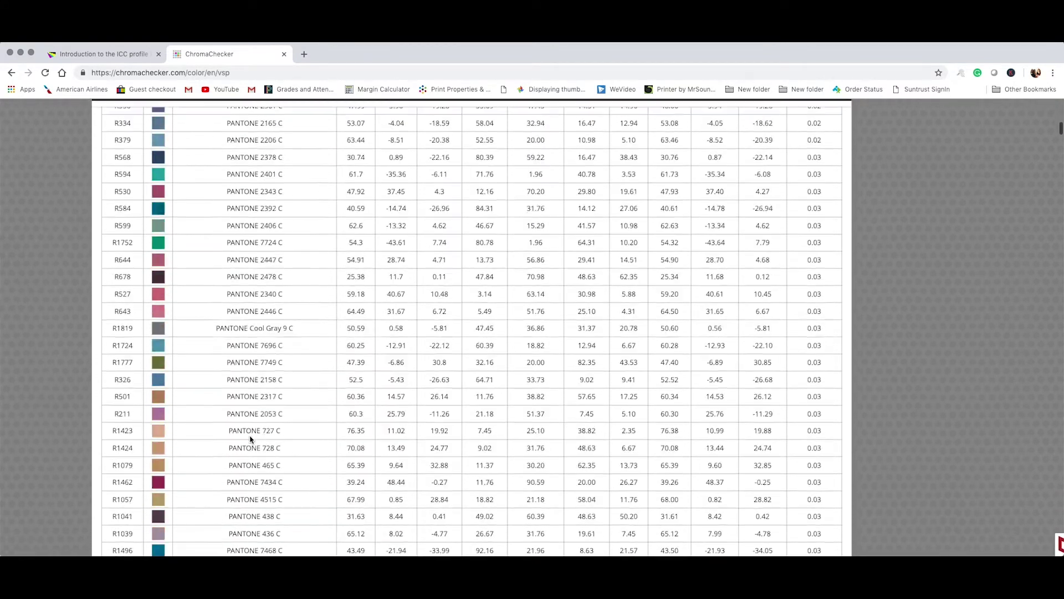
scroll(250, 439, down, 15)
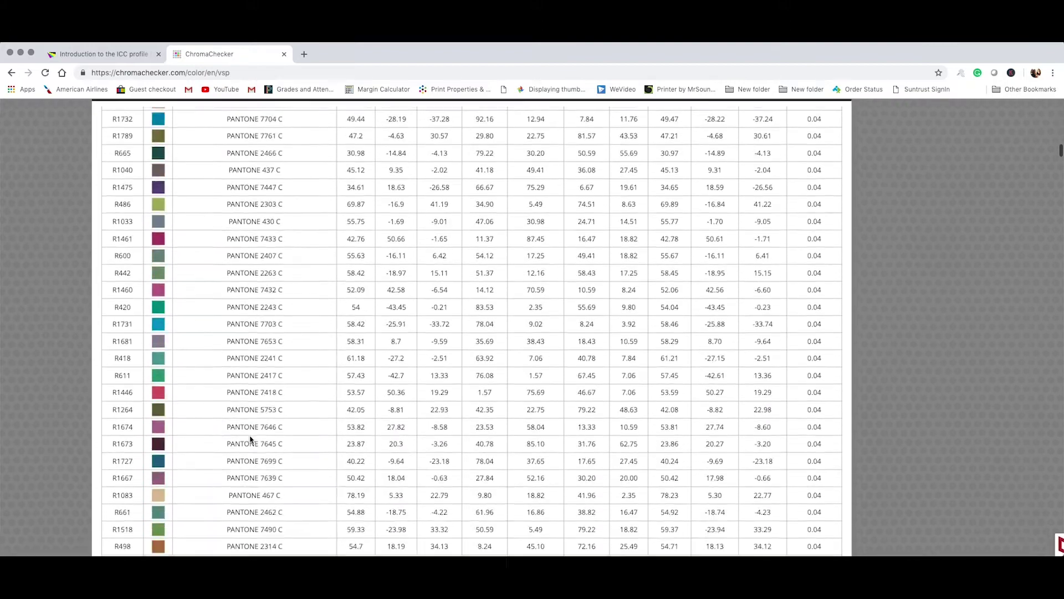
scroll(250, 438, up, 15)
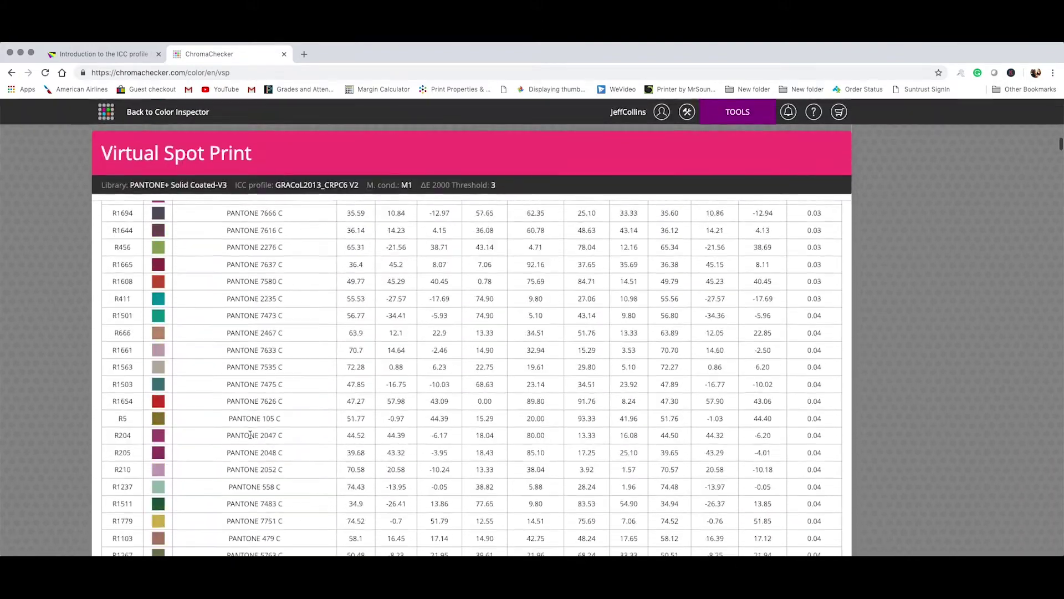
scroll(250, 435, up, 10)
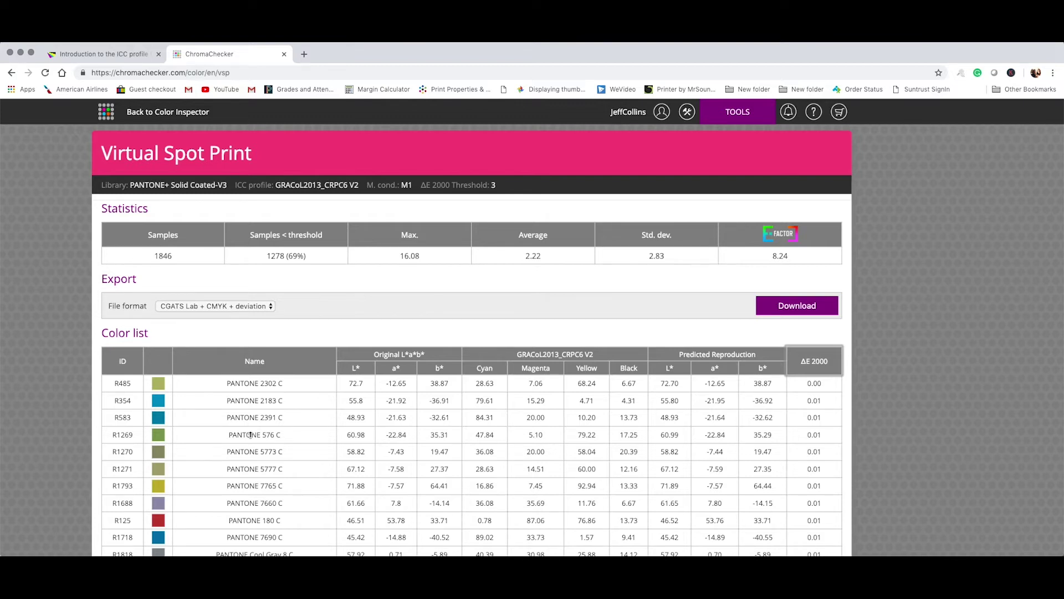
Step: Configure a PANTONE+ Solid Coated-V3 Virtual Spot Print with KM-1_SappiFlo65MatteCover_2016.07, ΔE 2000, threshold 3
click(169, 110)
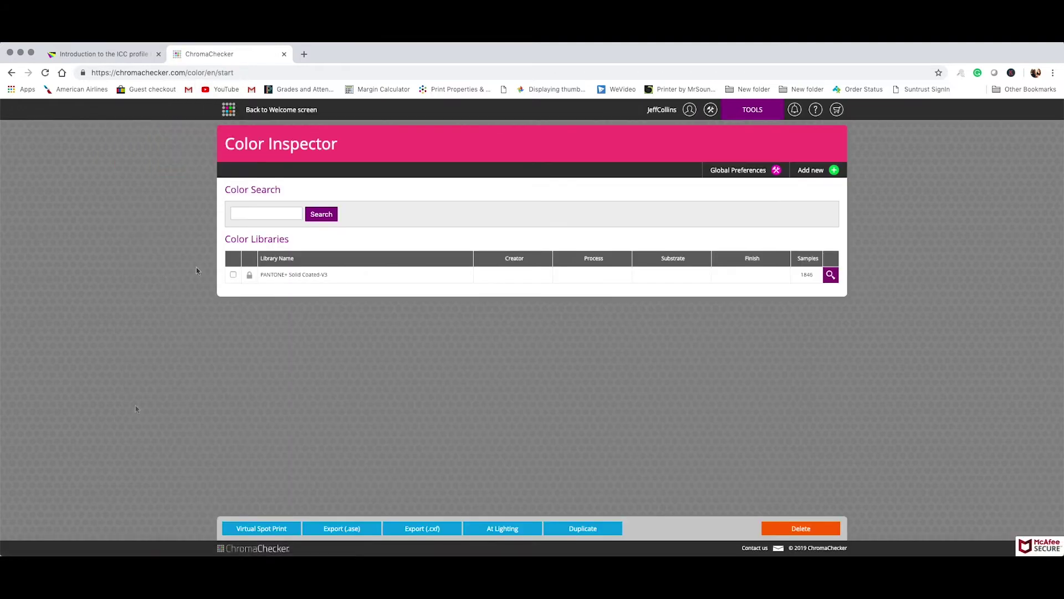
click(234, 275)
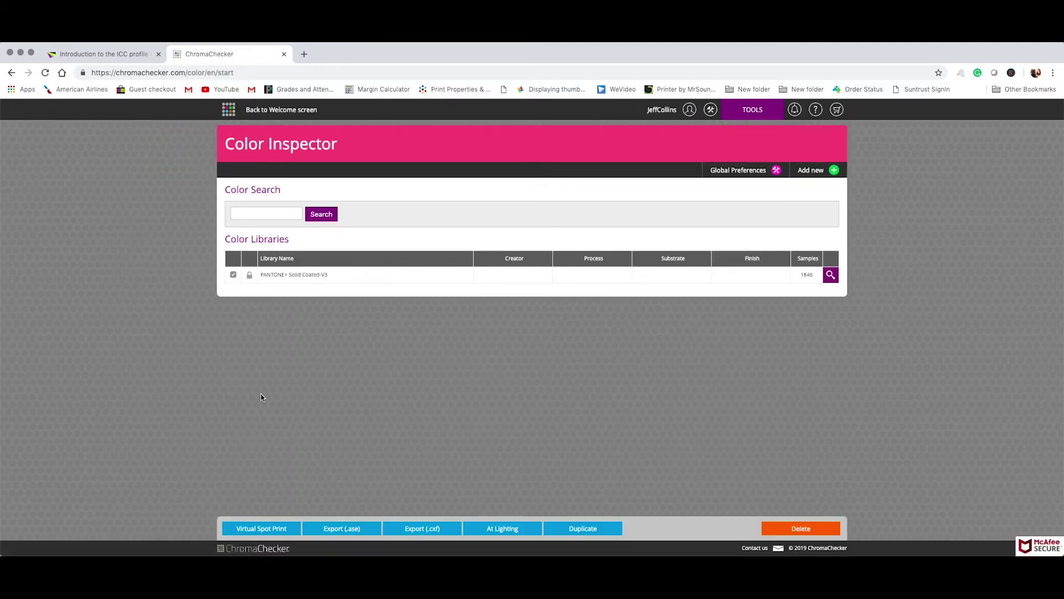
click(248, 530)
click(383, 304)
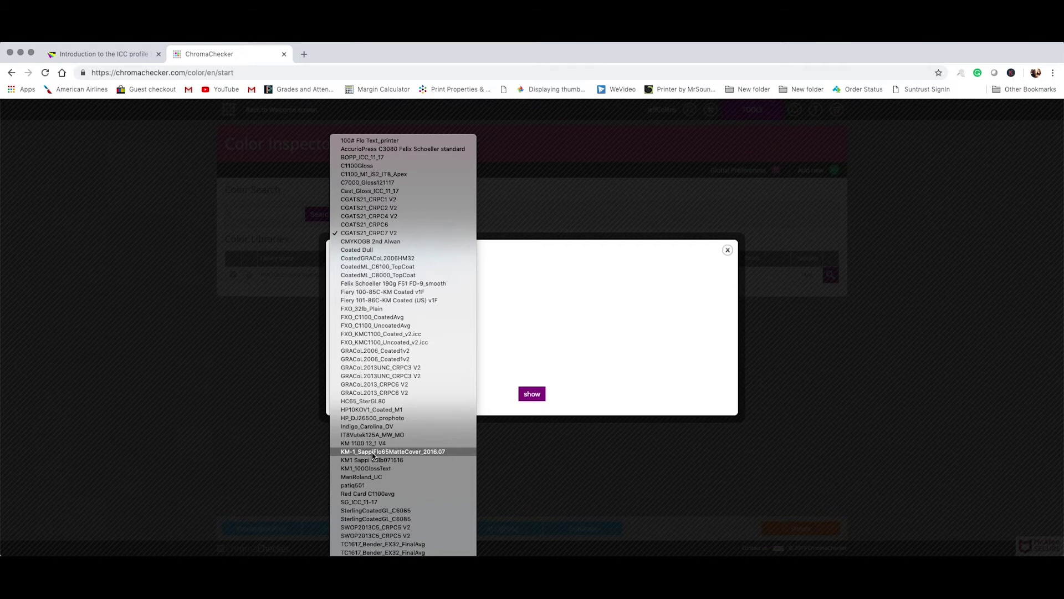
click(372, 452)
click(364, 350)
click(374, 351)
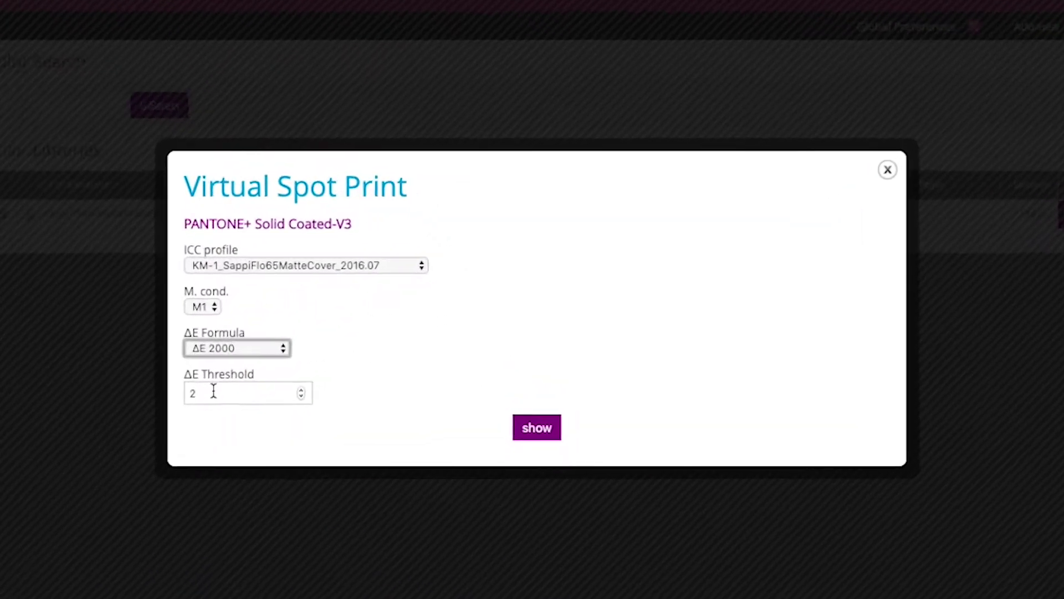
double_click(307, 379)
text(3)
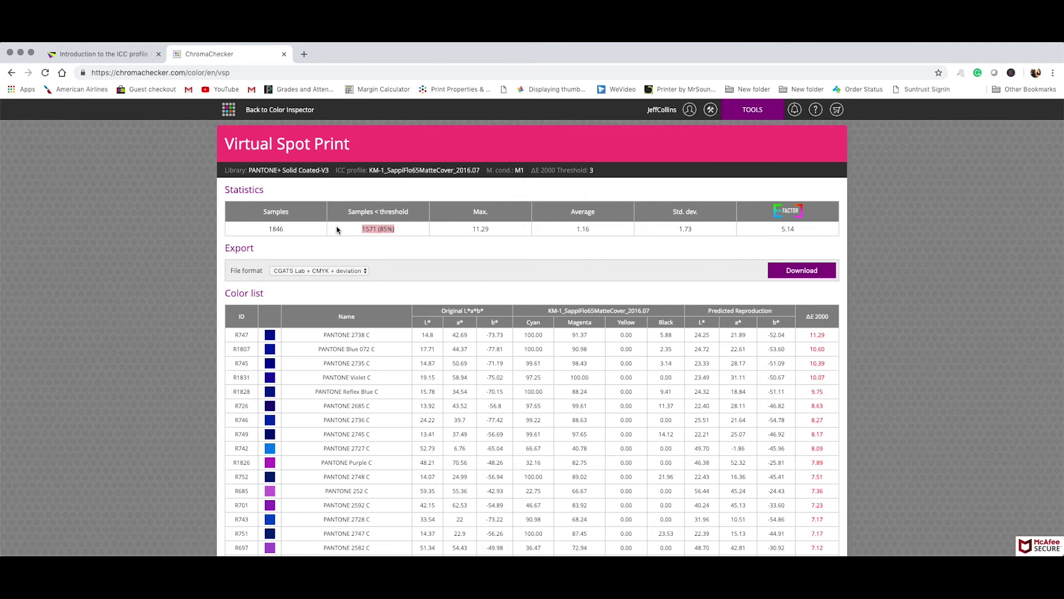
Step: Return to the Color Inspector and begin a new Virtual Spot Print, bringing up the ICC profile list
click(266, 110)
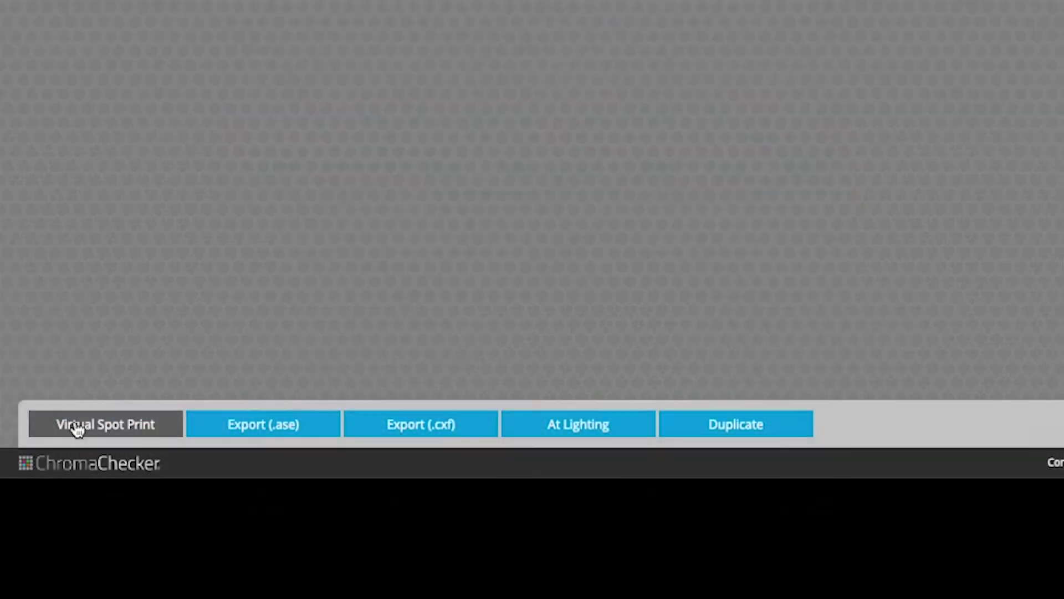
click(78, 430)
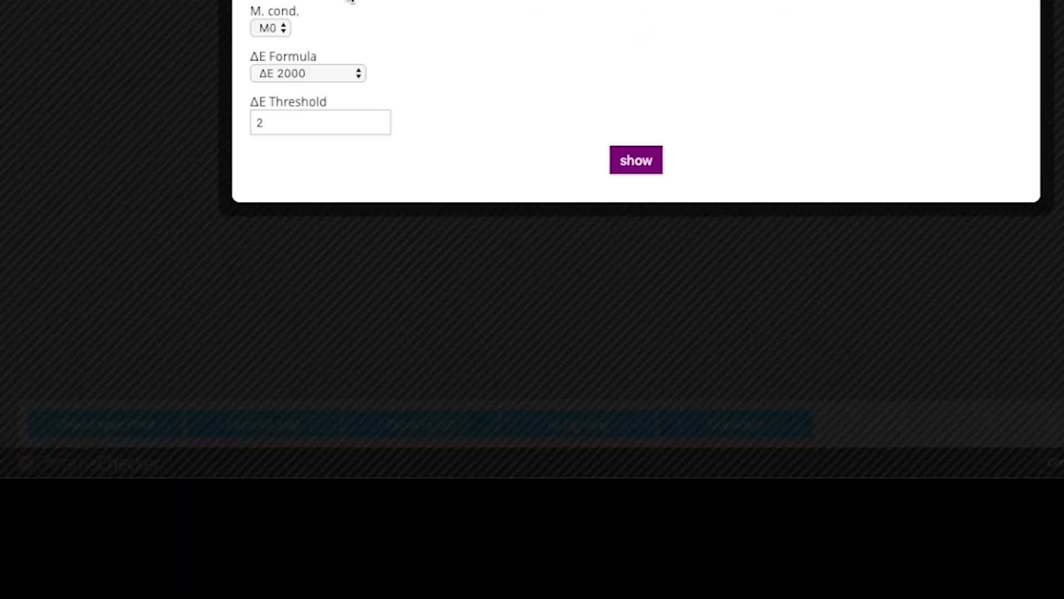
click(342, 5)
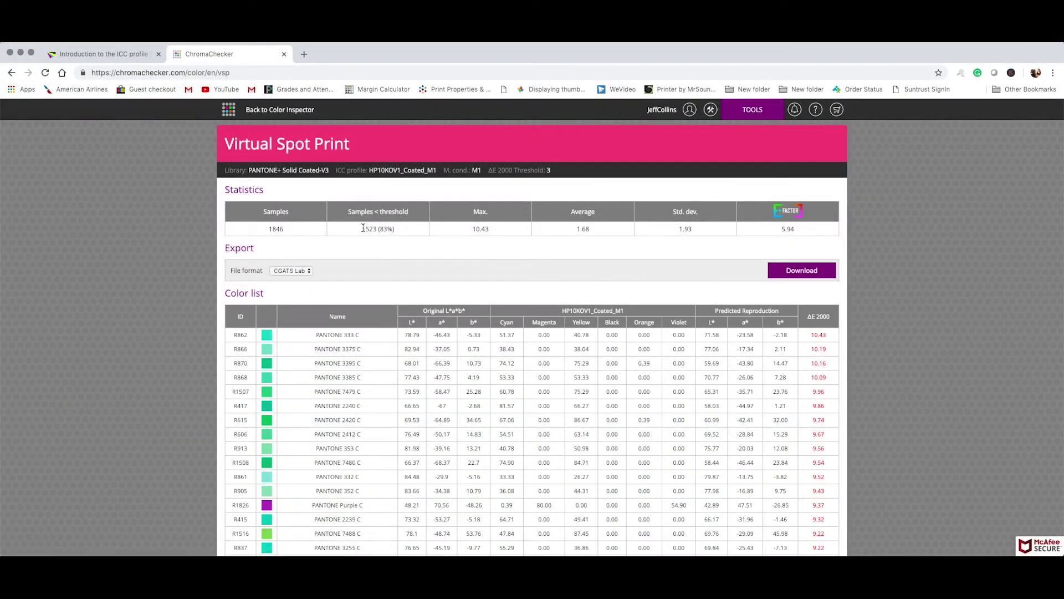
Step: Highlight the 1523 (83%) under-threshold count, then go back to the Color Inspector
drag(363, 228, 399, 232)
scroll(399, 232, up, 5)
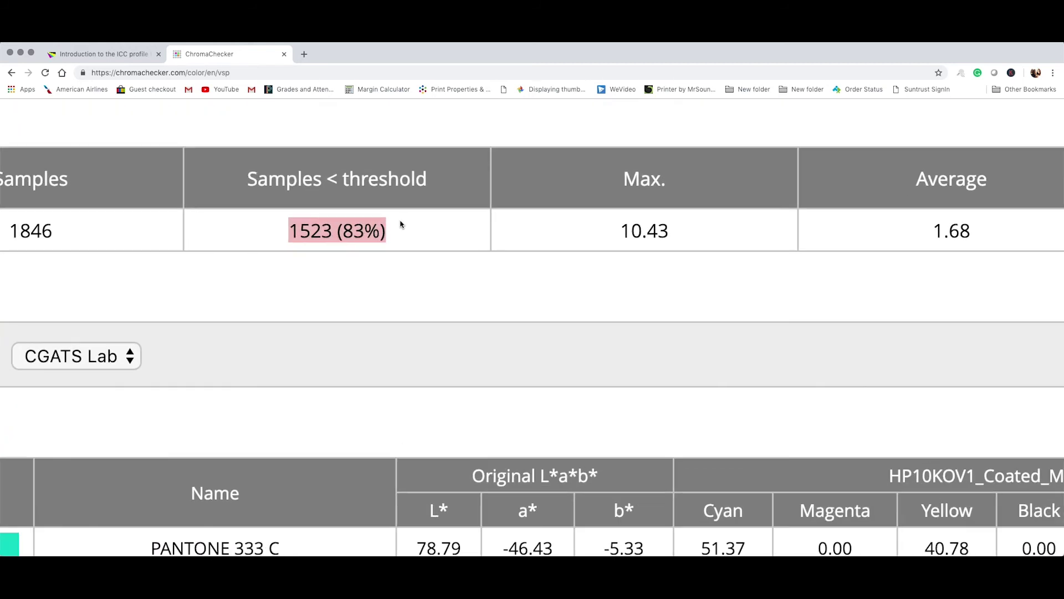
scroll(402, 224, down, 5)
click(252, 109)
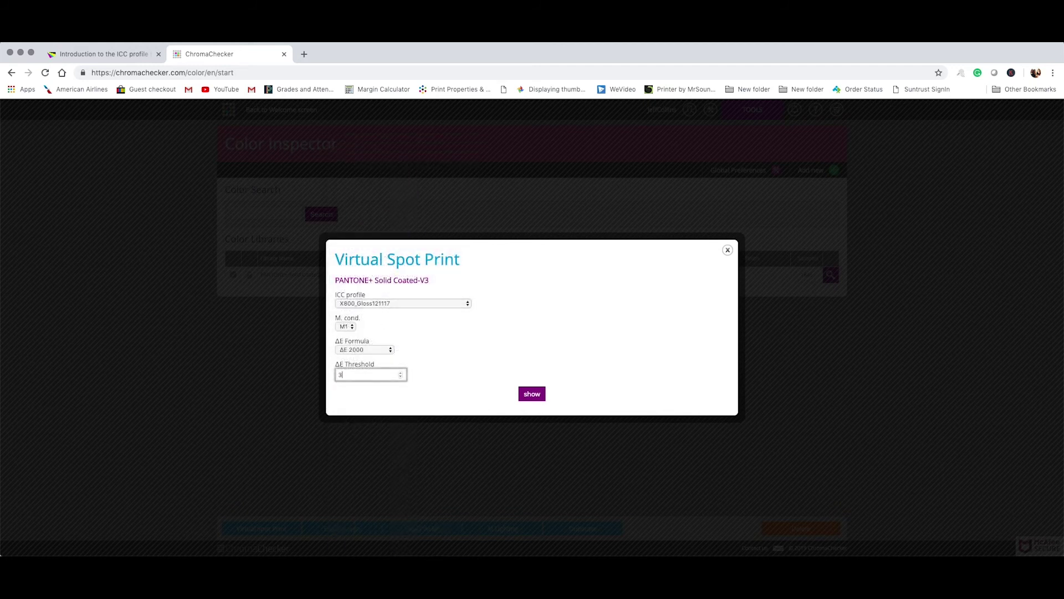
Step: Generate the X800_Gloss121117 report and highlight its 1448 (78%) under-threshold count
click(438, 351)
click(529, 395)
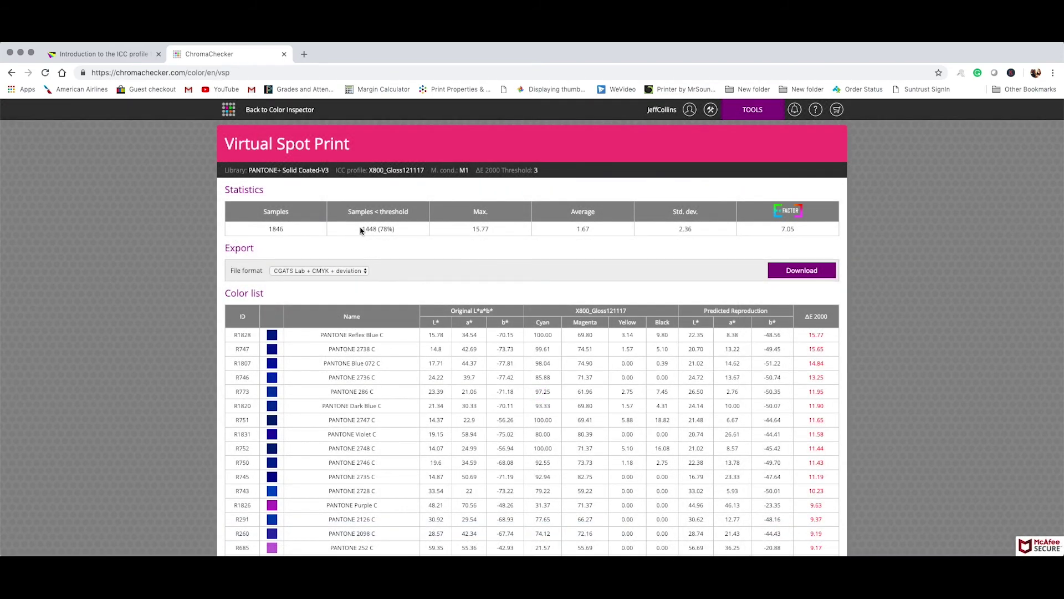
drag(361, 229, 402, 230)
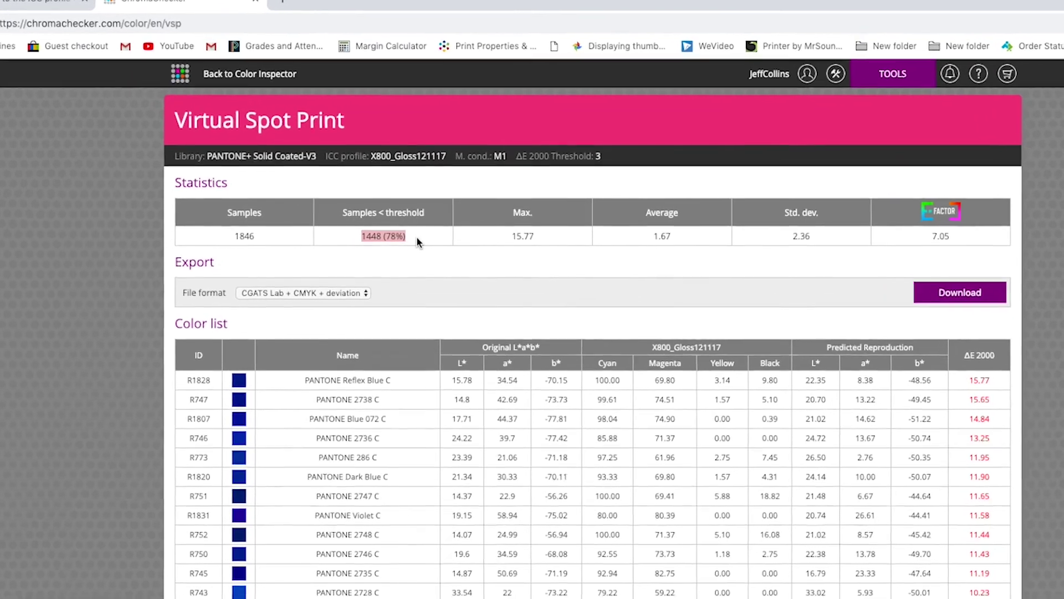